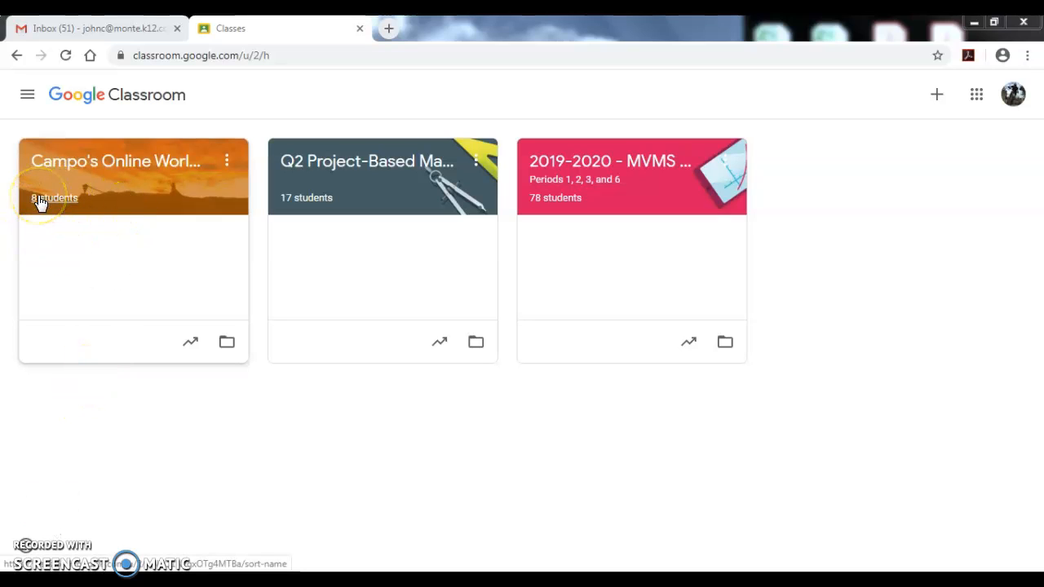
Open Campo's Online World History Classroom and go to the General section of its class settings
{"action": "left_click", "coordinate": [151, 163]}
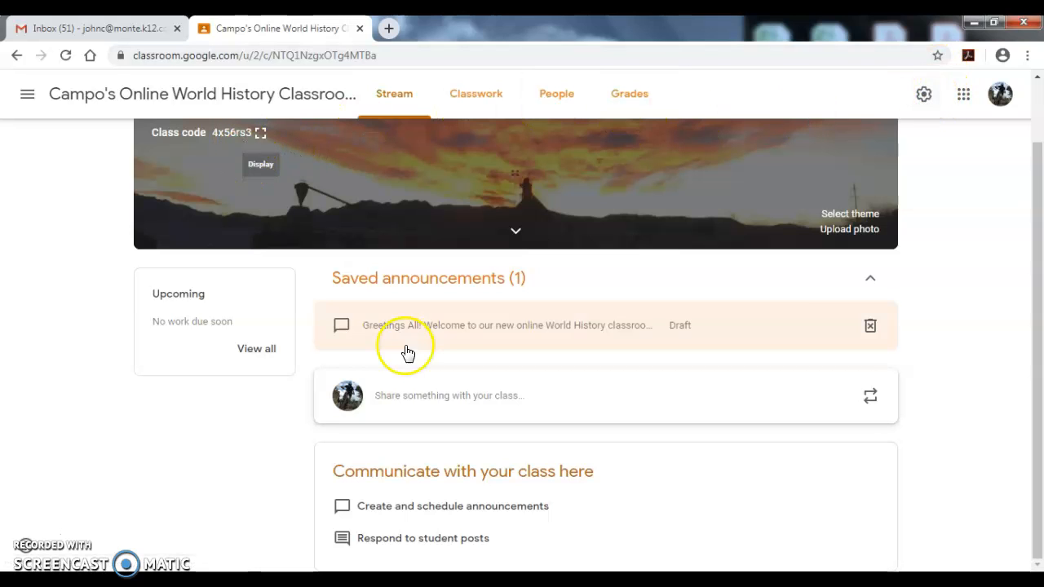
{"action": "left_click_drag", "start_coordinate": [1030, 275], "coordinate": [1038, 162]}
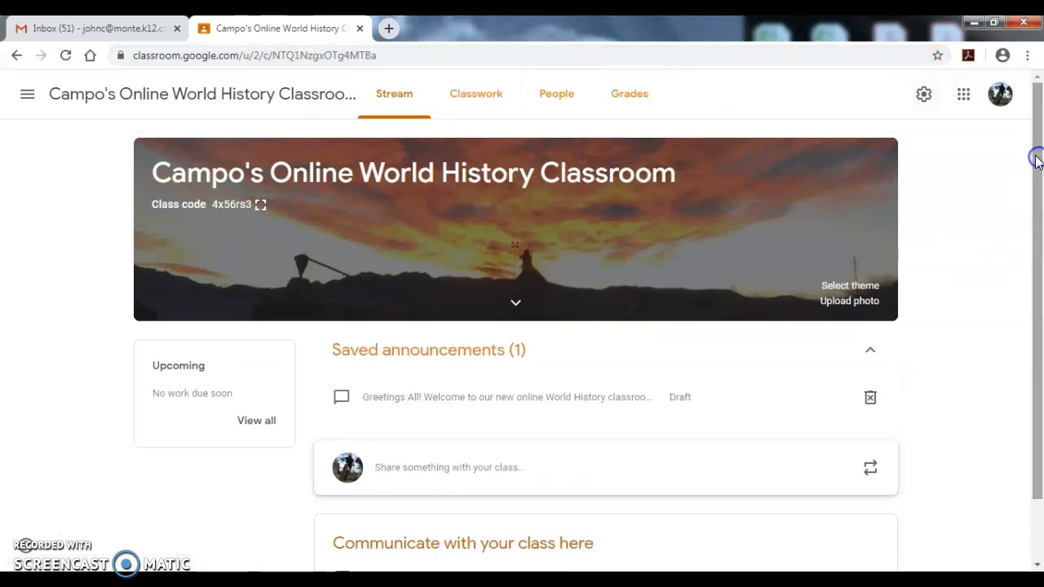
{"action": "left_click", "coordinate": [924, 96]}
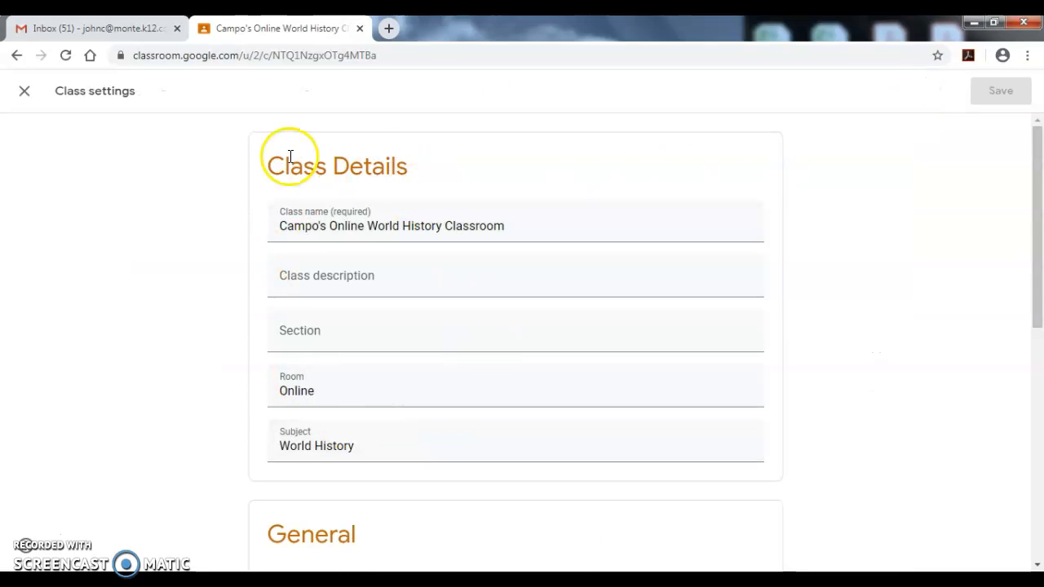
{"action": "left_click_drag", "start_coordinate": [1037, 174], "coordinate": [1039, 321]}
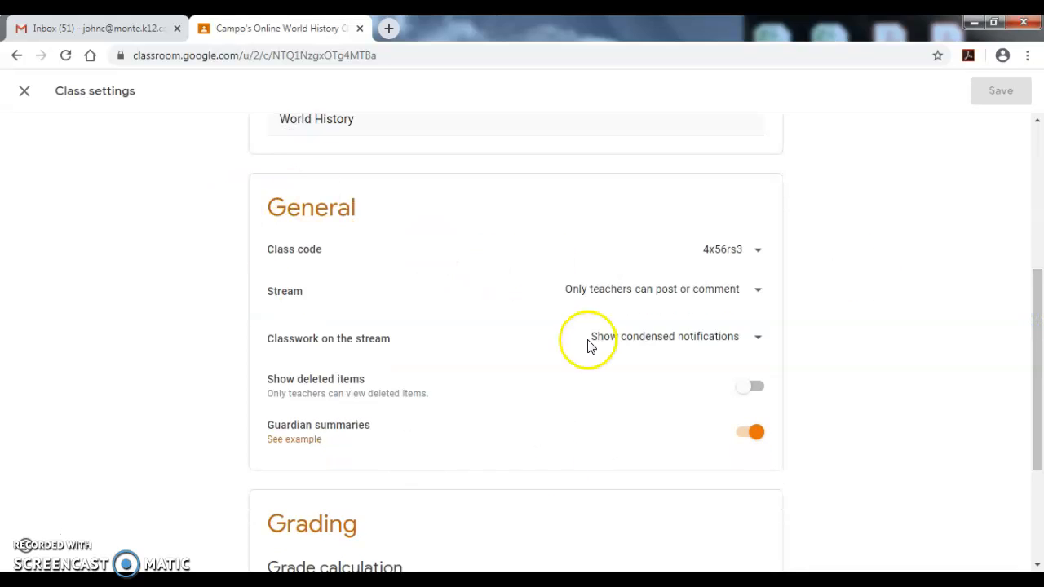
Switch the Stream permission to Students can post and comment and back to Only teachers can post or comment
{"action": "left_click", "coordinate": [759, 292]}
{"action": "left_click", "coordinate": [688, 232]}
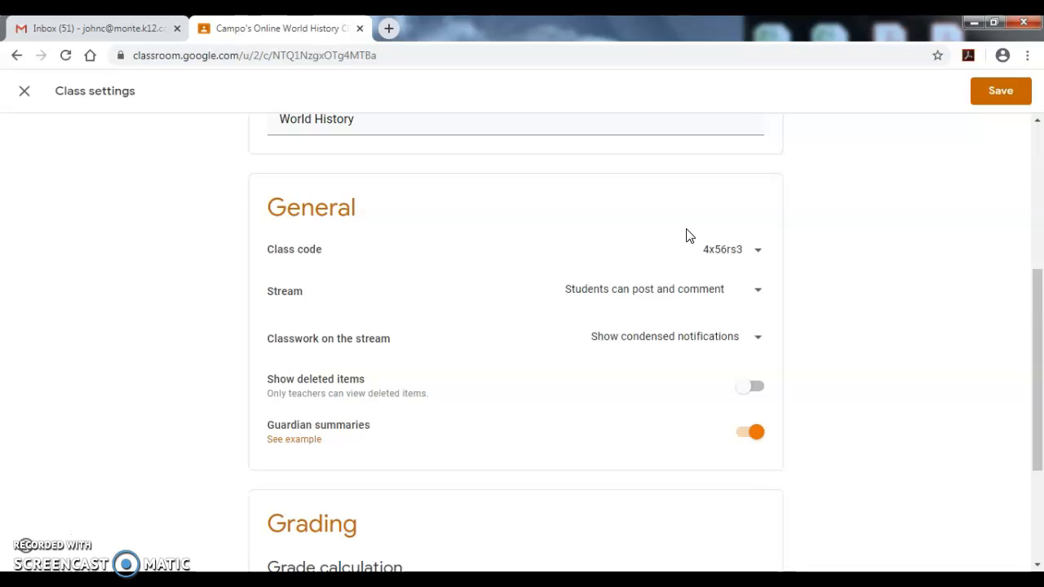
{"action": "left_click", "coordinate": [759, 292]}
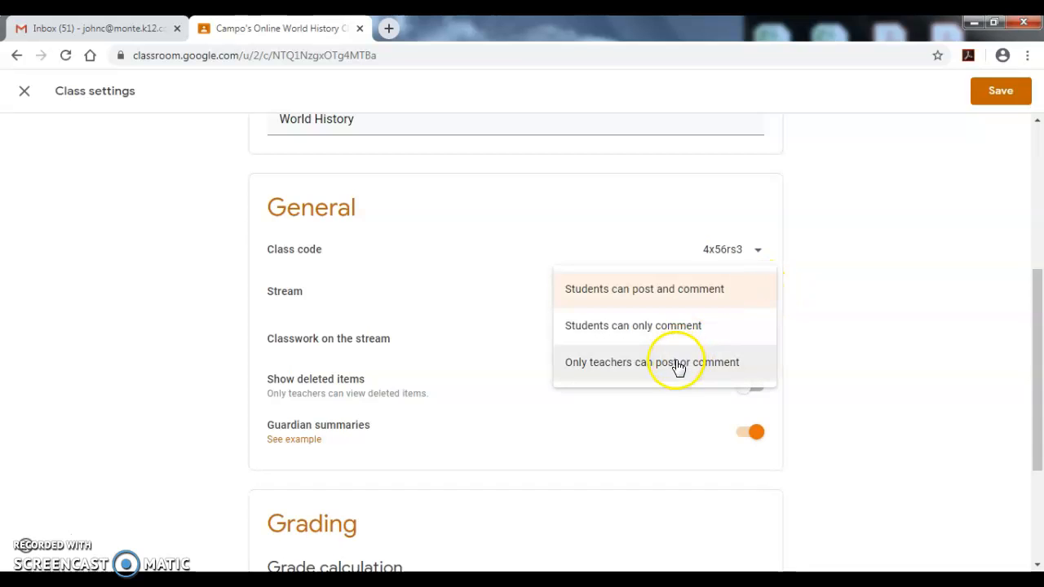
{"action": "left_click", "coordinate": [676, 362]}
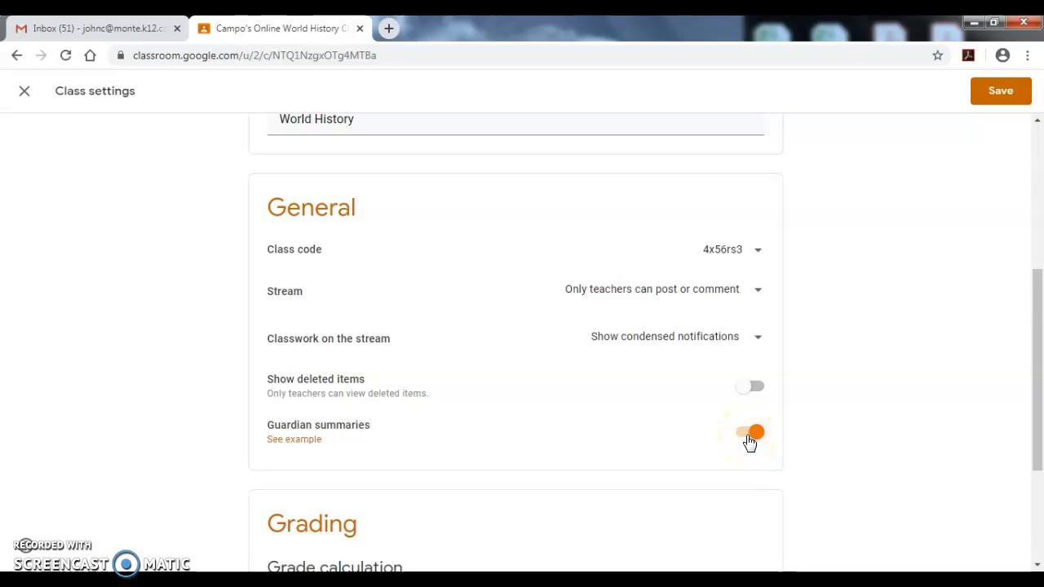
Read the guardian email summaries example in the help article and return to the class settings
{"action": "left_click", "coordinate": [283, 440]}
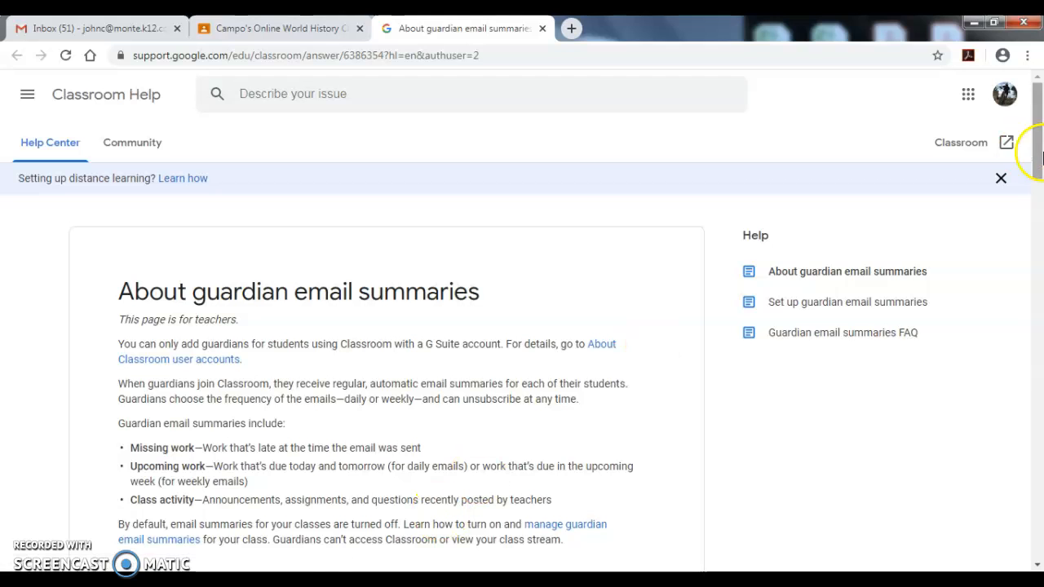
{"action": "left_click_drag", "start_coordinate": [1039, 139], "coordinate": [1041, 178]}
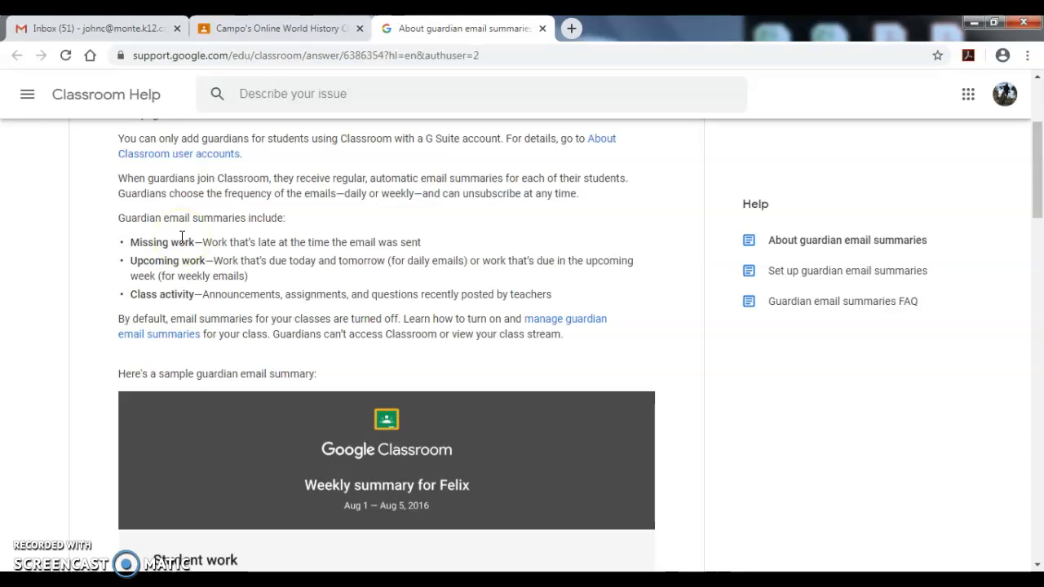
{"action": "left_click", "coordinate": [165, 266]}
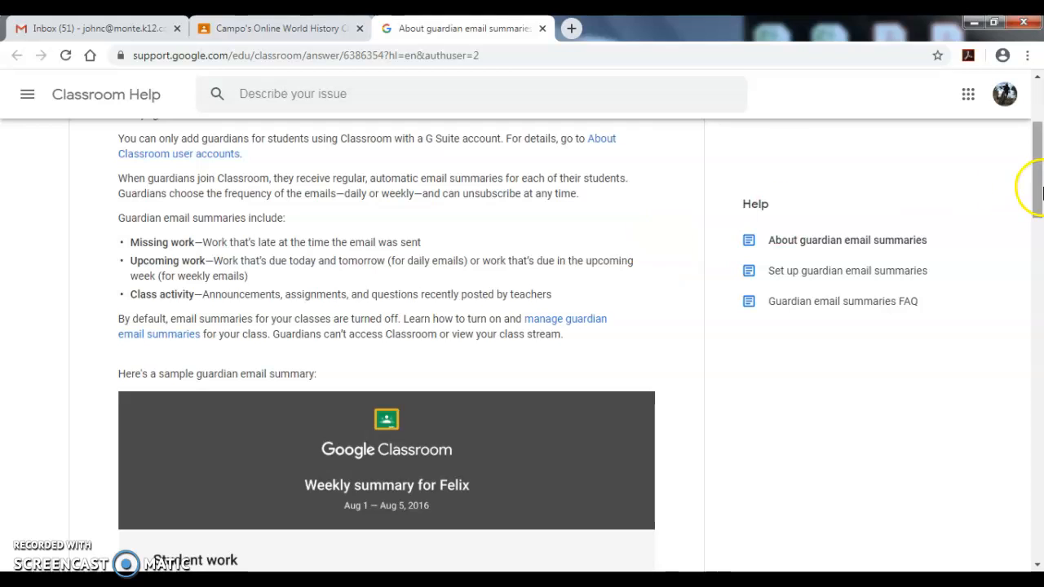
{"action": "left_click_drag", "start_coordinate": [1040, 190], "coordinate": [1040, 149]}
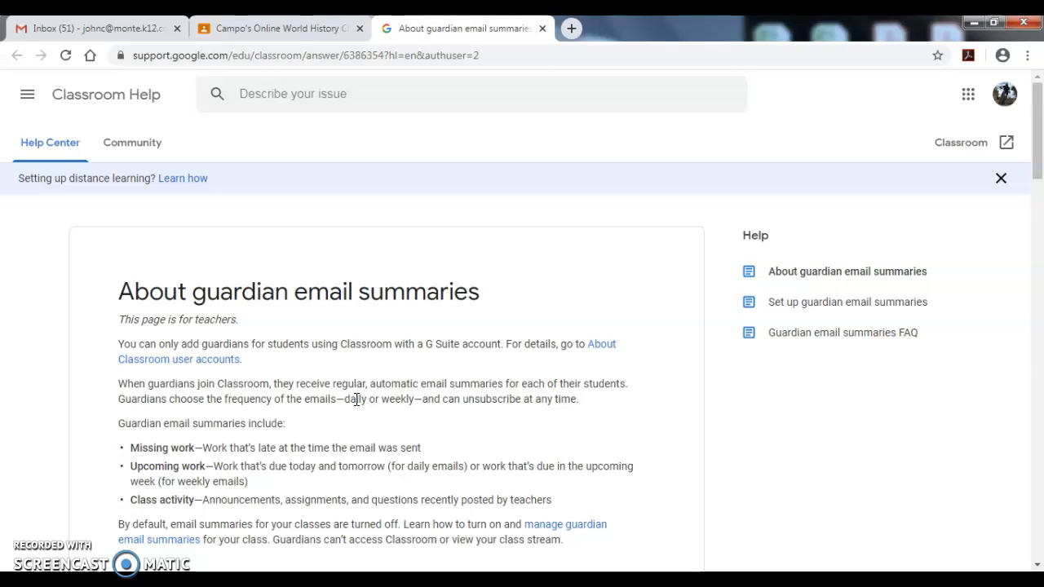
{"action": "left_click", "coordinate": [543, 28]}
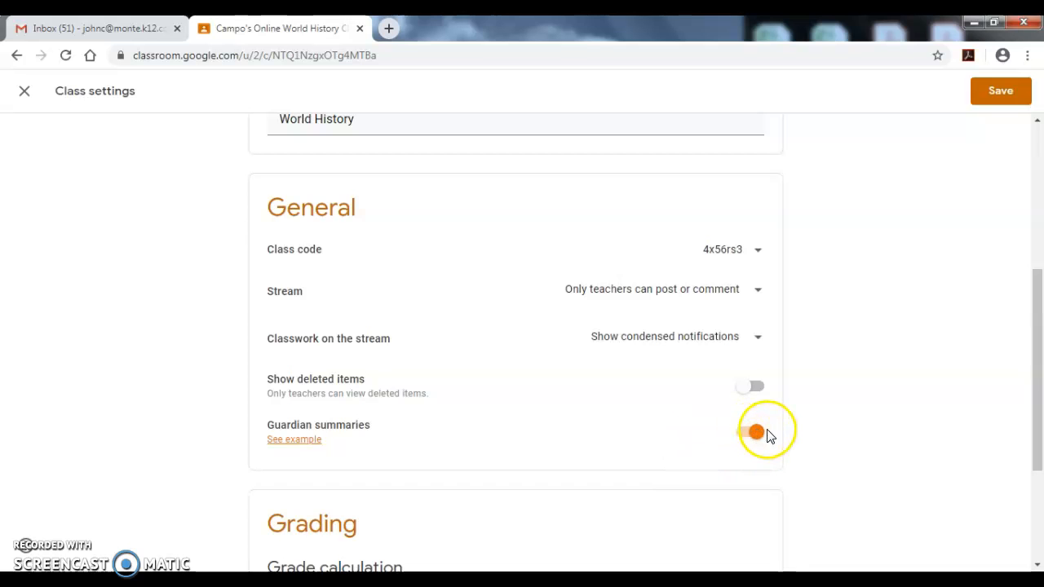
Review the Grading section of the class settings and save the settings
{"action": "left_click_drag", "start_coordinate": [1037, 303], "coordinate": [1040, 465]}
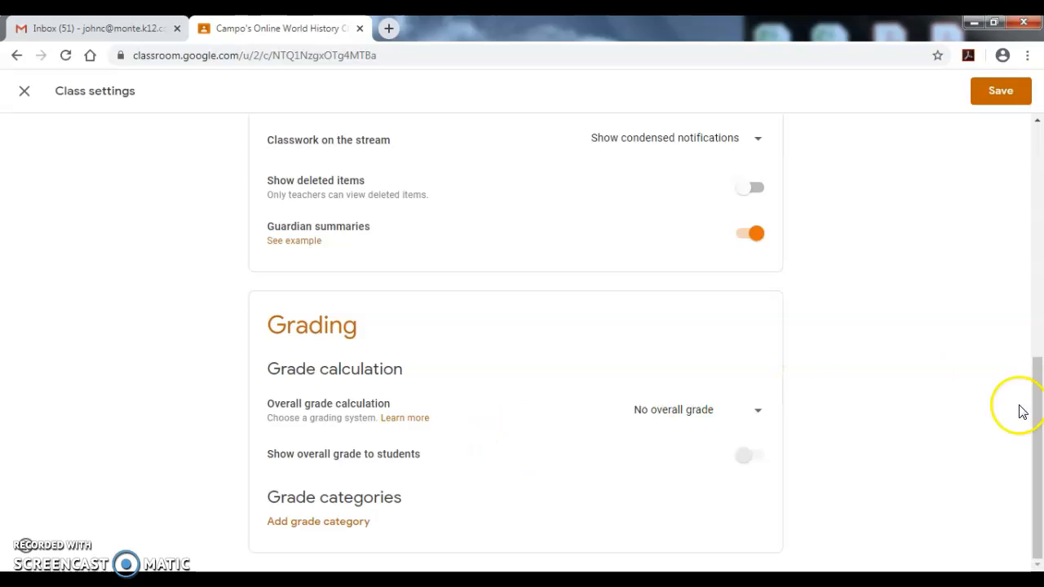
{"action": "left_click_drag", "start_coordinate": [1035, 415], "coordinate": [1038, 186]}
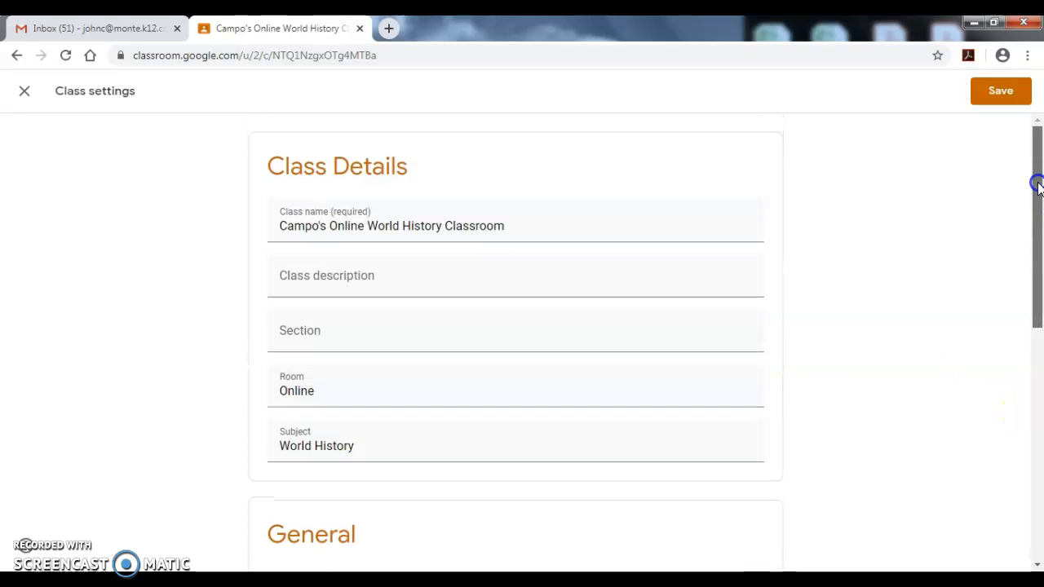
{"action": "left_click", "coordinate": [1004, 93]}
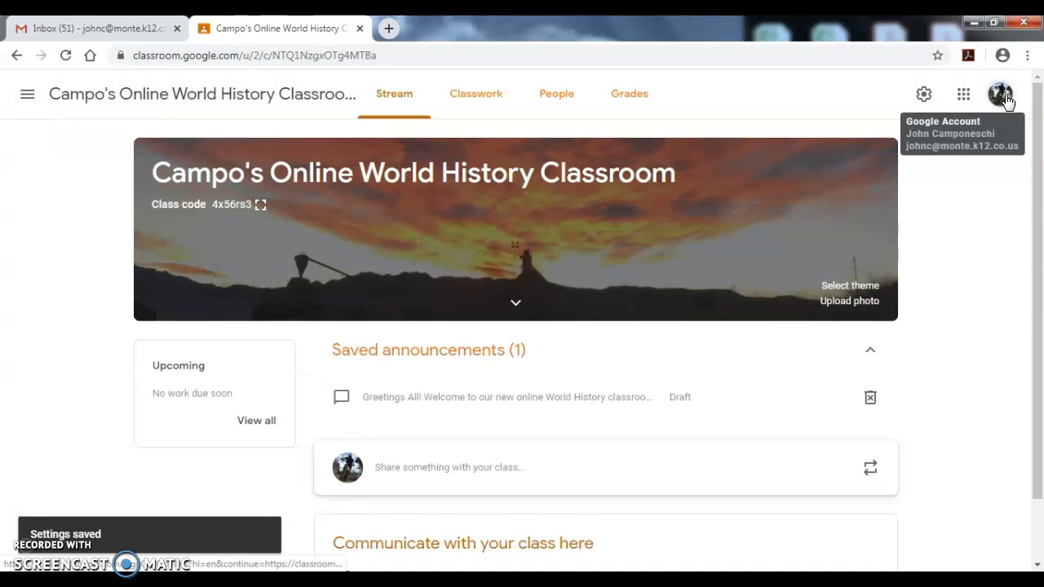
Open the class's People list and examine each student's guardian and invitation status
{"action": "left_click", "coordinate": [545, 93]}
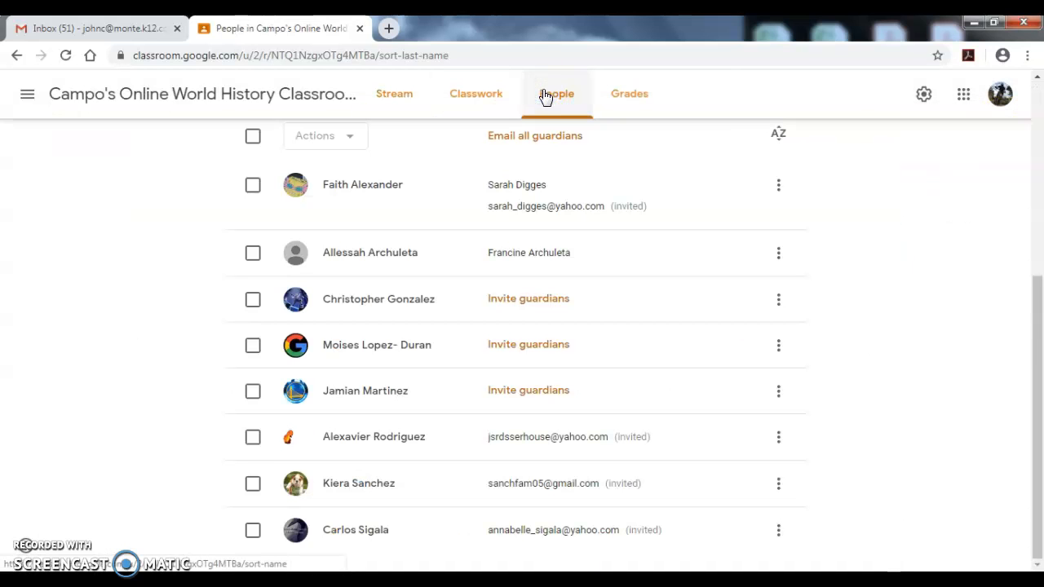
{"action": "mouse_move", "coordinate": [1035, 292]}
{"action": "left_mouse_down"}
{"action": "mouse_move", "coordinate": [1036, 245]}
{"action": "mouse_move", "coordinate": [1041, 283]}
{"action": "left_mouse_up"}
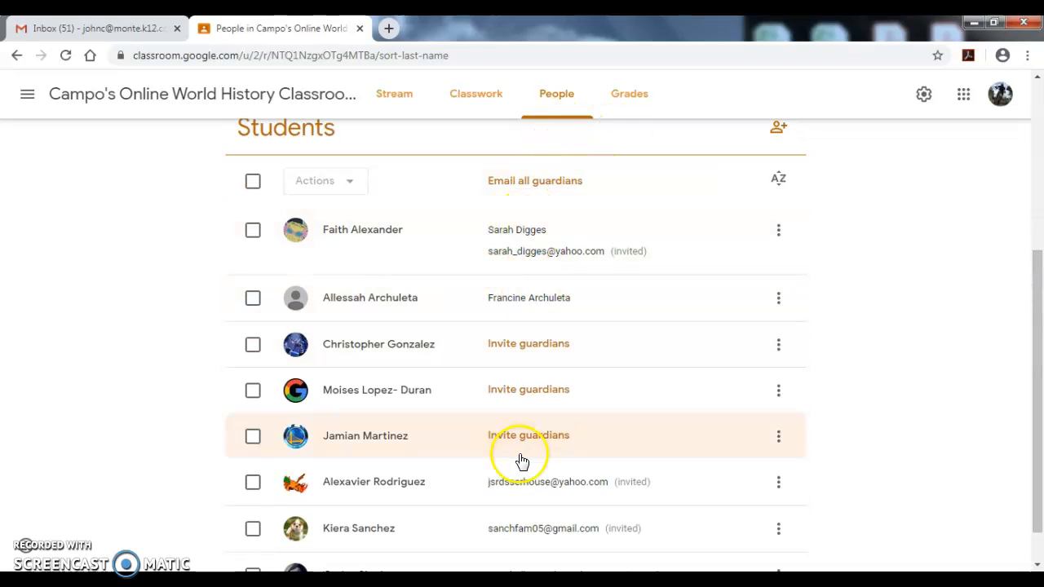
{"action": "left_click_drag", "start_coordinate": [1038, 332], "coordinate": [1039, 384]}
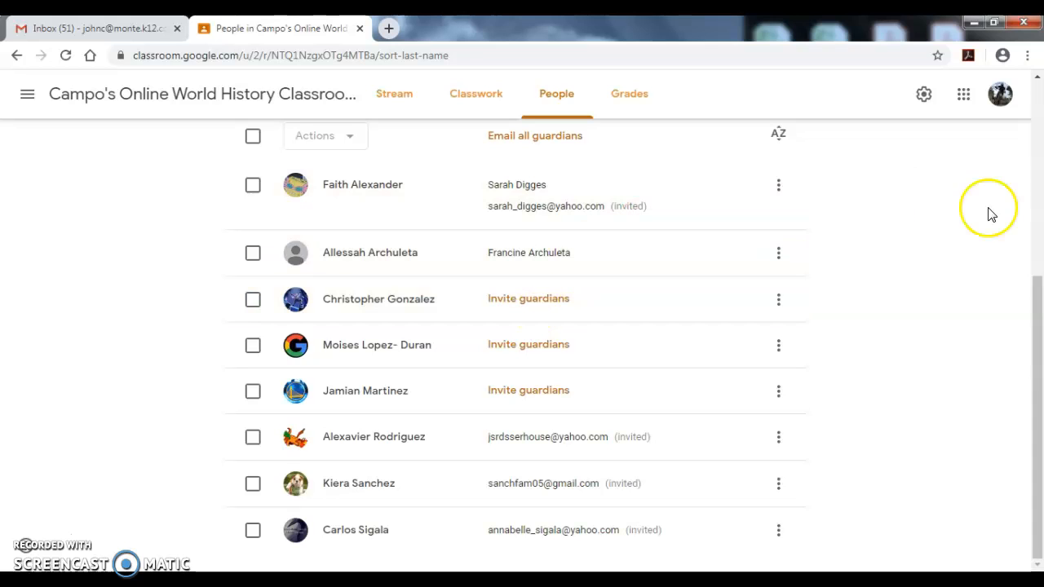
{"action": "left_click_drag", "start_coordinate": [1030, 328], "coordinate": [1037, 288]}
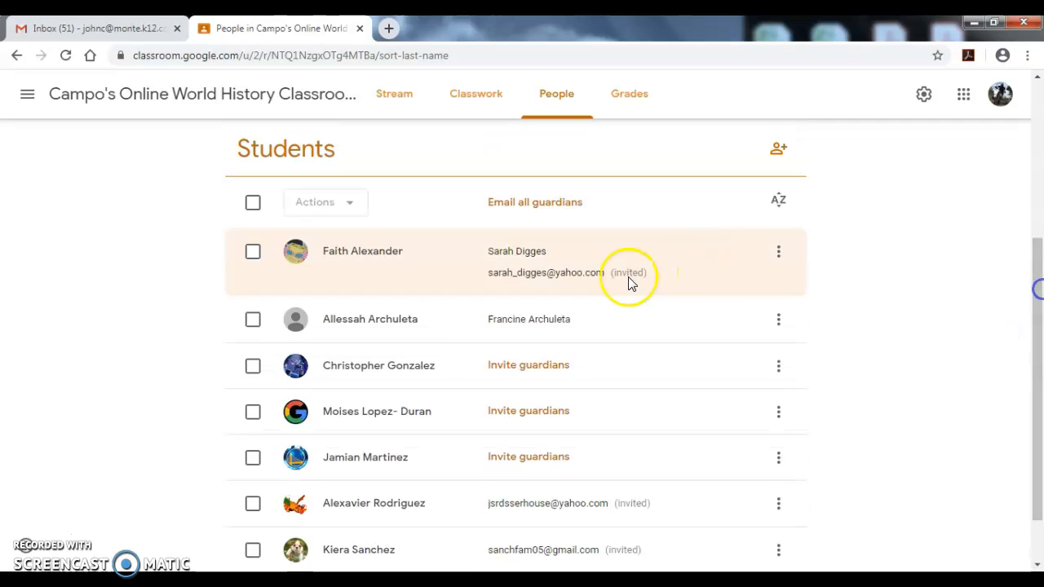
Examine the email draft addressed to all guardians and the guardian options available for the first student
{"action": "left_click", "coordinate": [569, 210]}
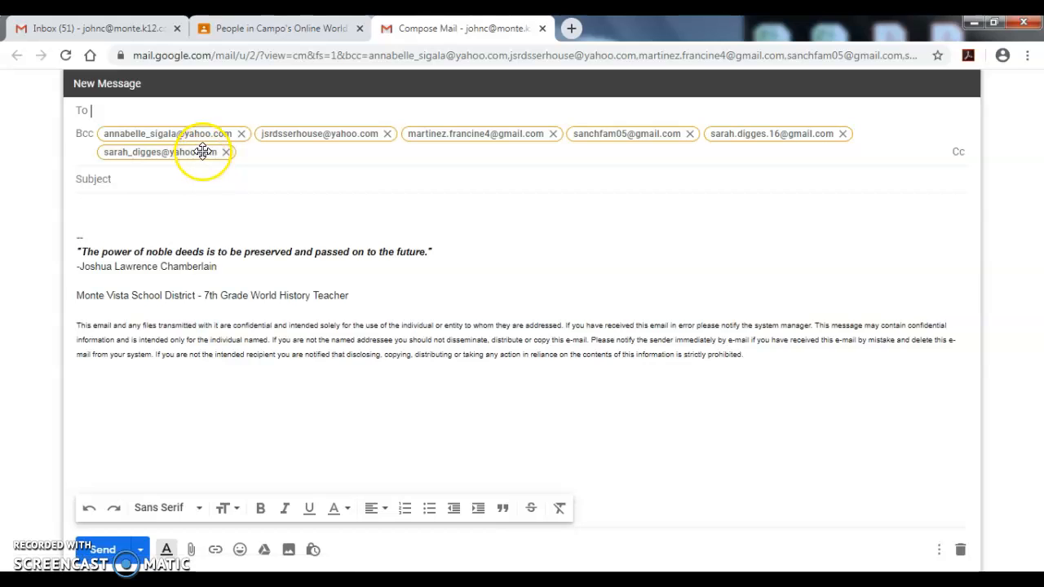
{"action": "mouse_move", "coordinate": [203, 152]}
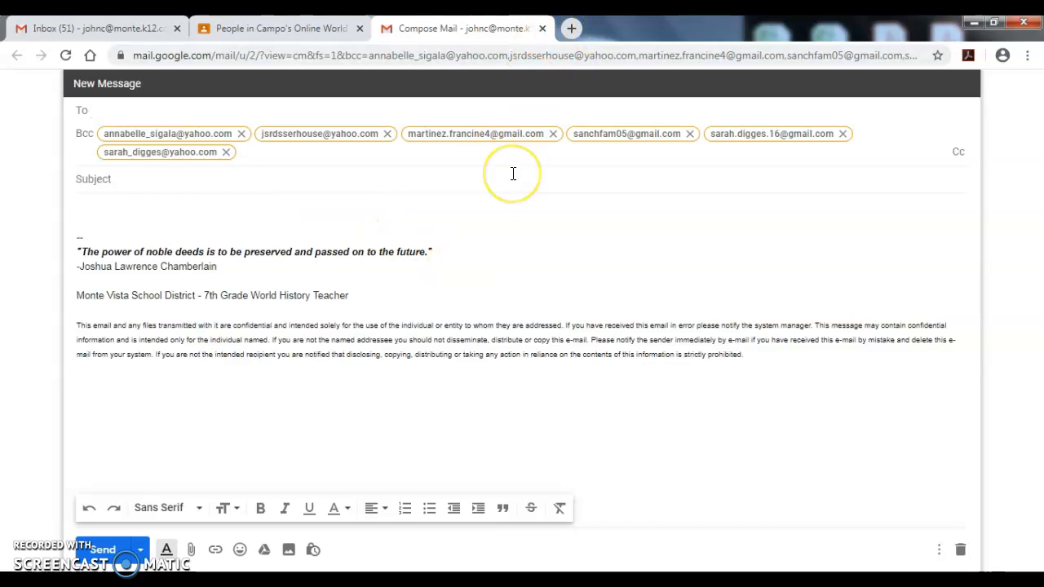
{"action": "left_click", "coordinate": [542, 28]}
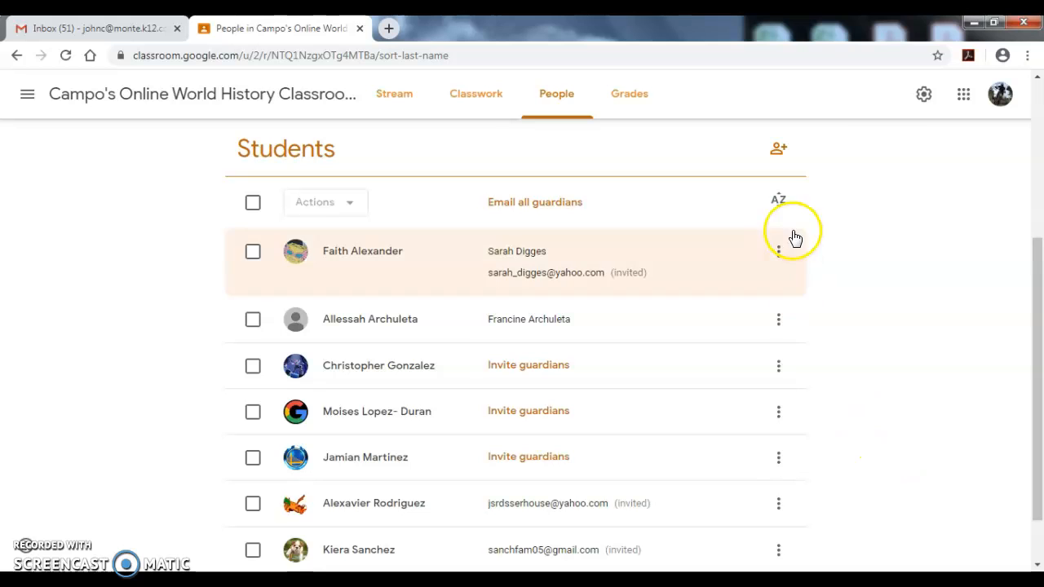
{"action": "left_click", "coordinate": [780, 252]}
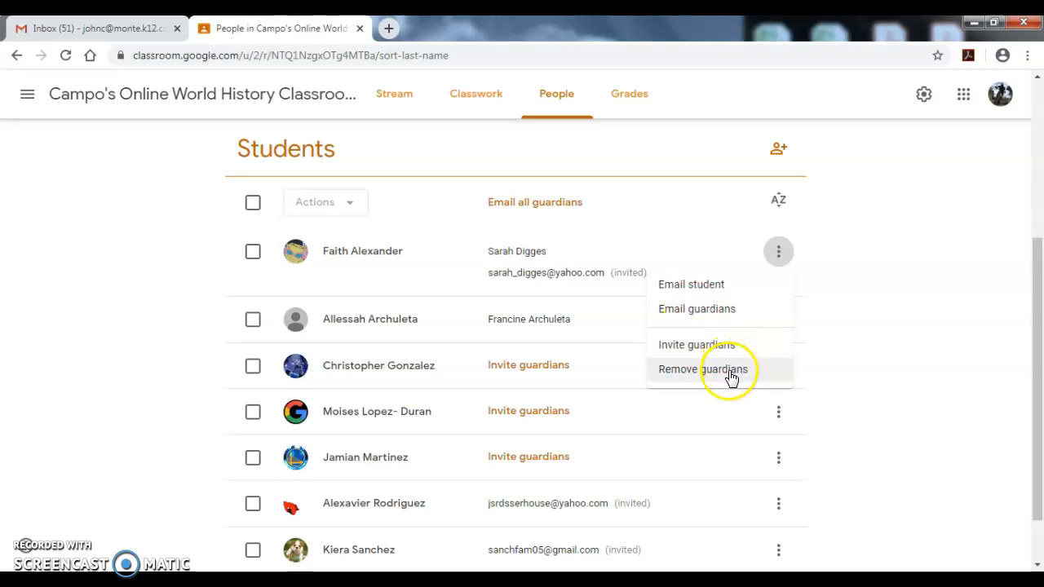
{"action": "left_click", "coordinate": [843, 355]}
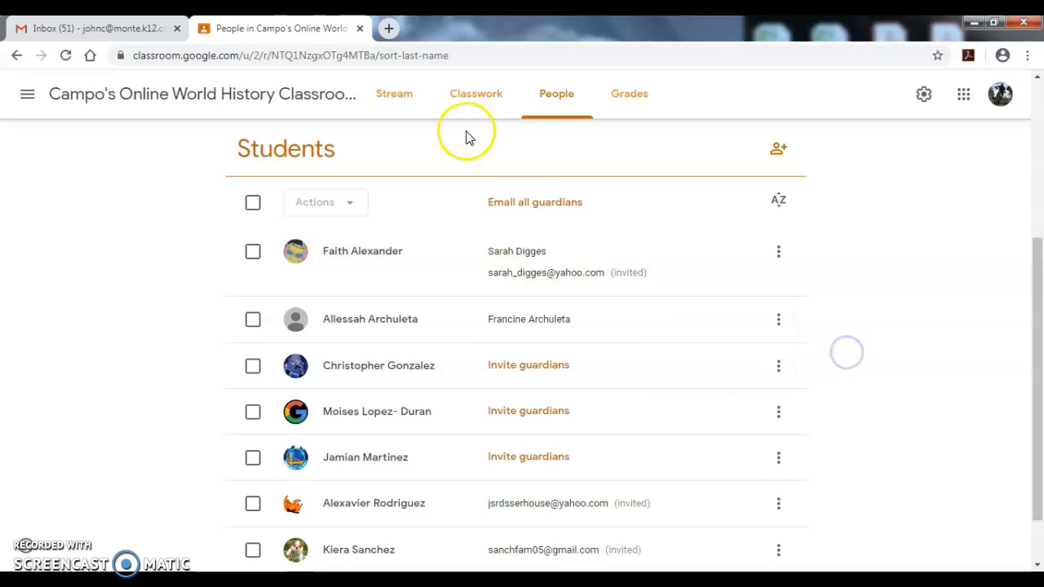
Return to the class Stream and start a new announcement
{"action": "left_click", "coordinate": [396, 96]}
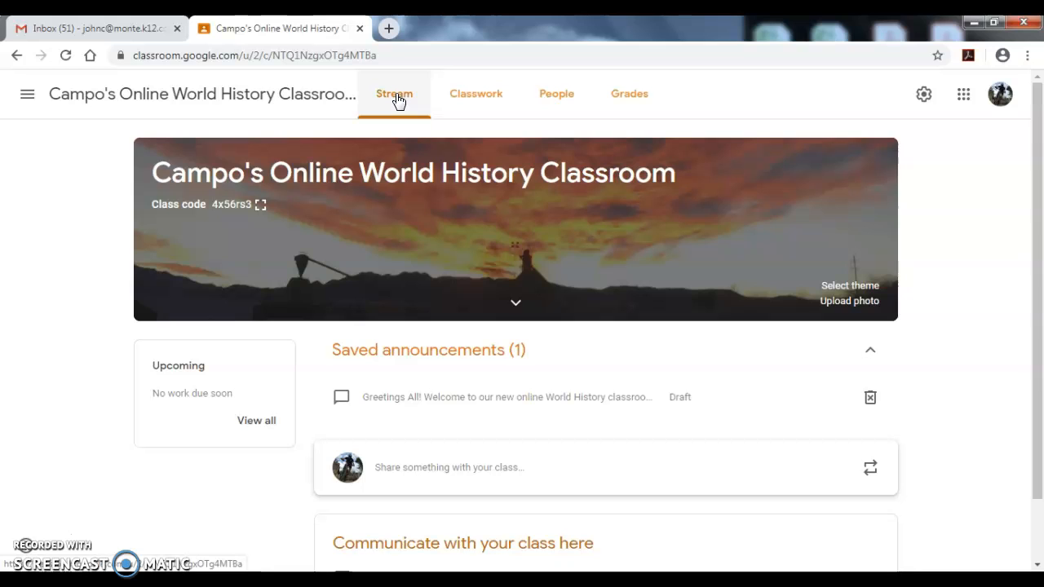
{"action": "left_click_drag", "start_coordinate": [1038, 271], "coordinate": [1041, 333]}
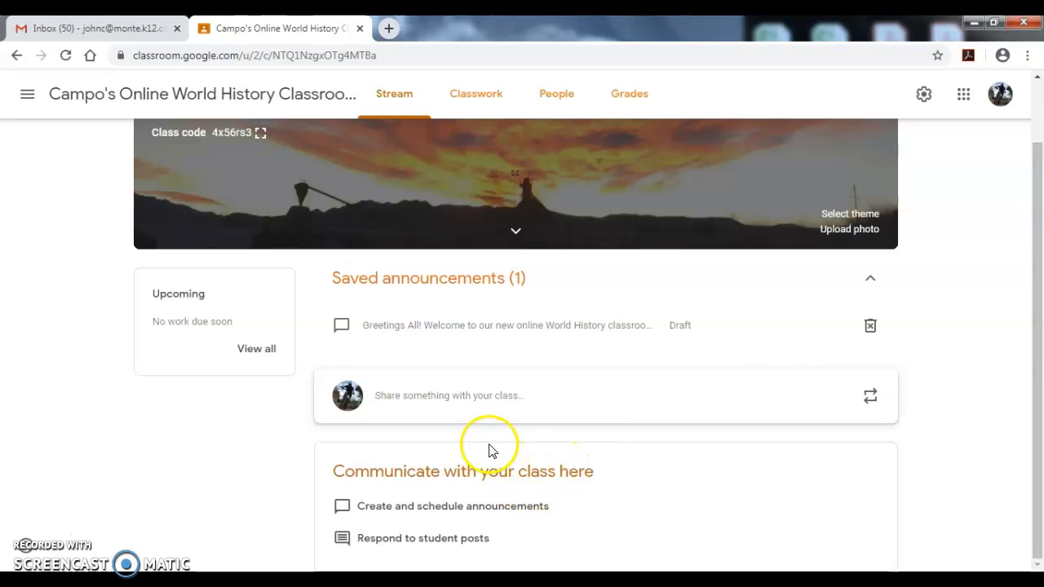
{"action": "left_click", "coordinate": [491, 401]}
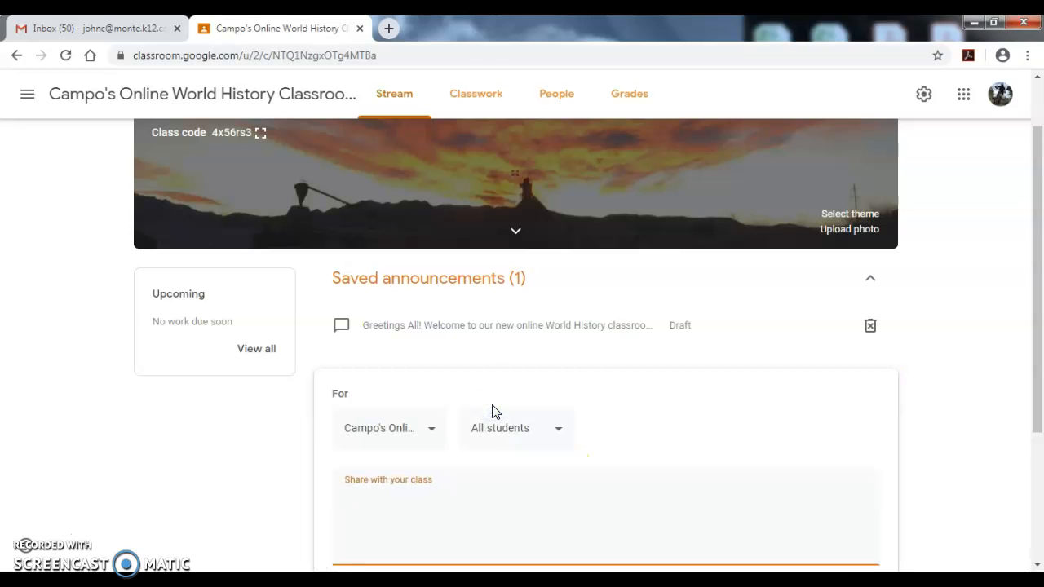
{"action": "left_click_drag", "start_coordinate": [1033, 264], "coordinate": [1036, 334]}
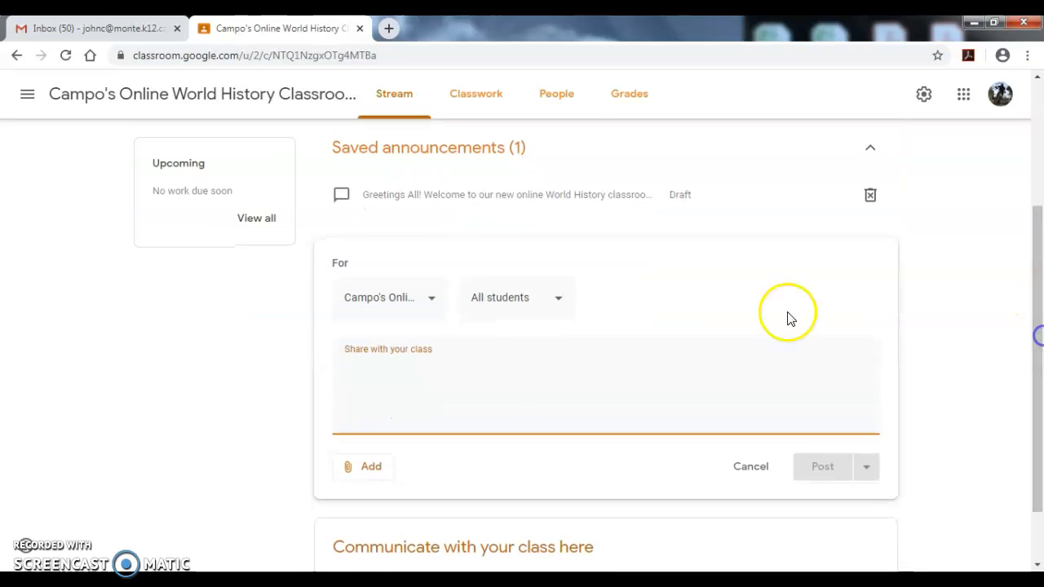
Try adding the 2019-2020 class to the announcement's audience, deselect it, and look through the individual student recipients
{"action": "left_click", "coordinate": [434, 301]}
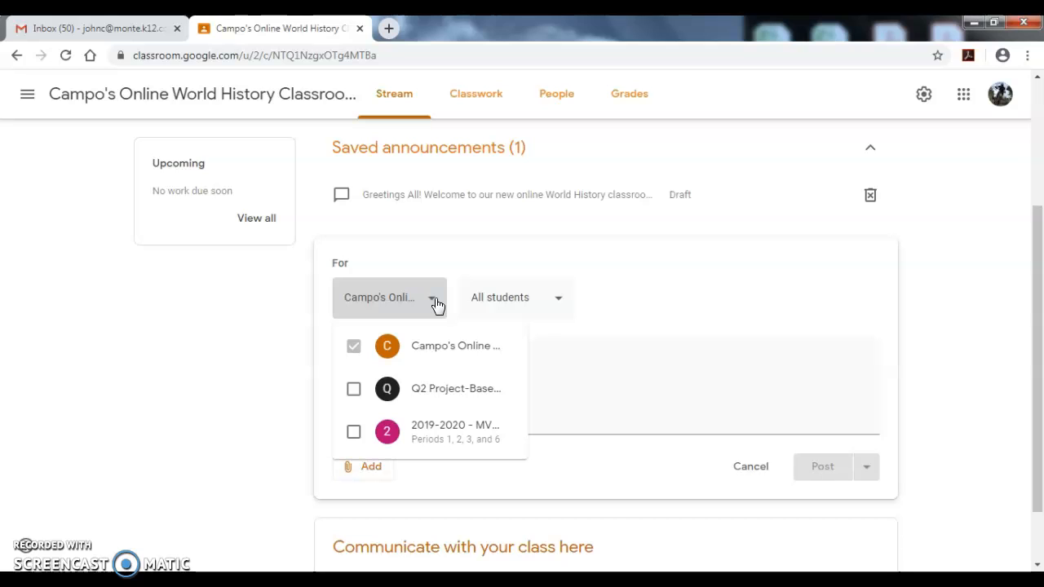
{"action": "left_click", "coordinate": [353, 431]}
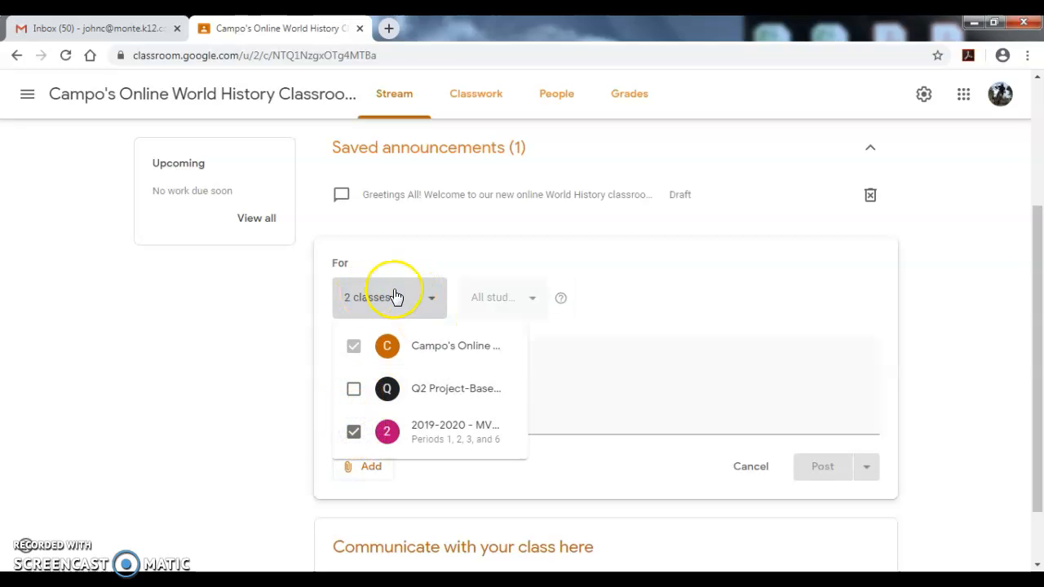
{"action": "left_click", "coordinate": [354, 433]}
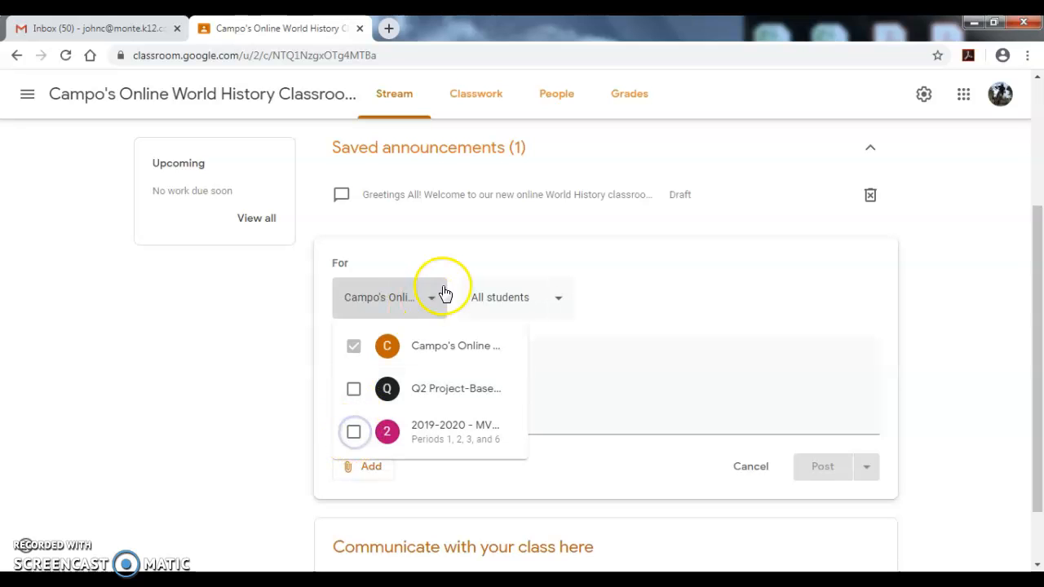
{"action": "left_click", "coordinate": [653, 373]}
{"action": "left_click", "coordinate": [561, 308]}
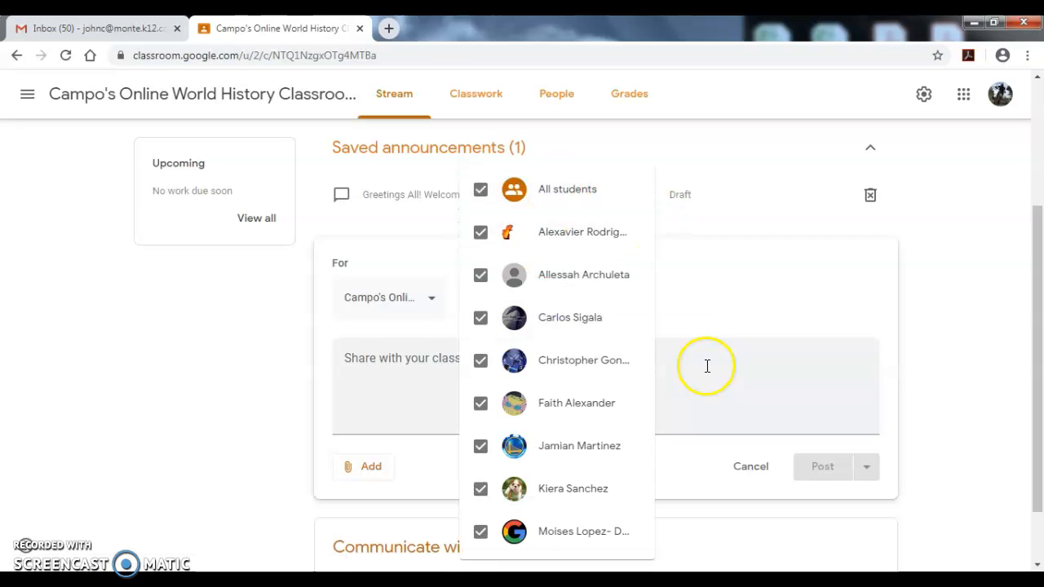
{"action": "left_click", "coordinate": [774, 383]}
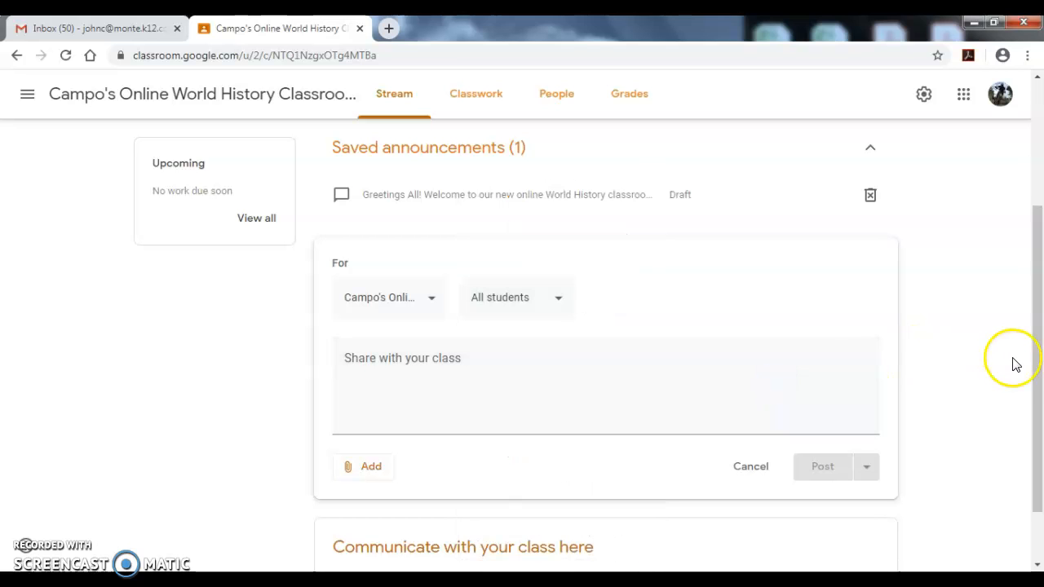
Open the saved welcome announcement draft and look through the attachment types that can be added to it
{"action": "left_click_drag", "start_coordinate": [1038, 369], "coordinate": [1036, 287]}
{"action": "left_click", "coordinate": [612, 330]}
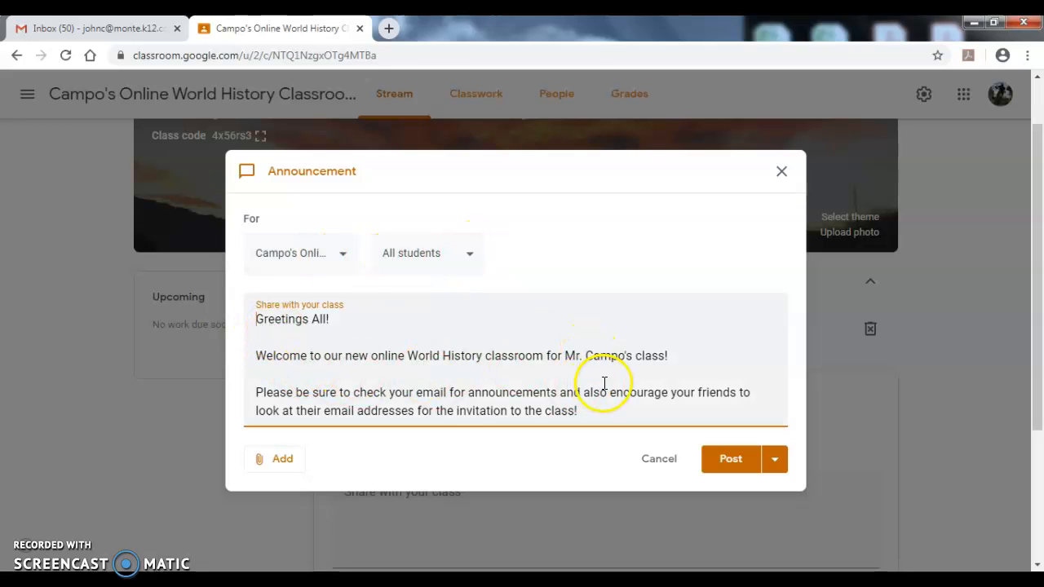
{"action": "left_click", "coordinate": [275, 459]}
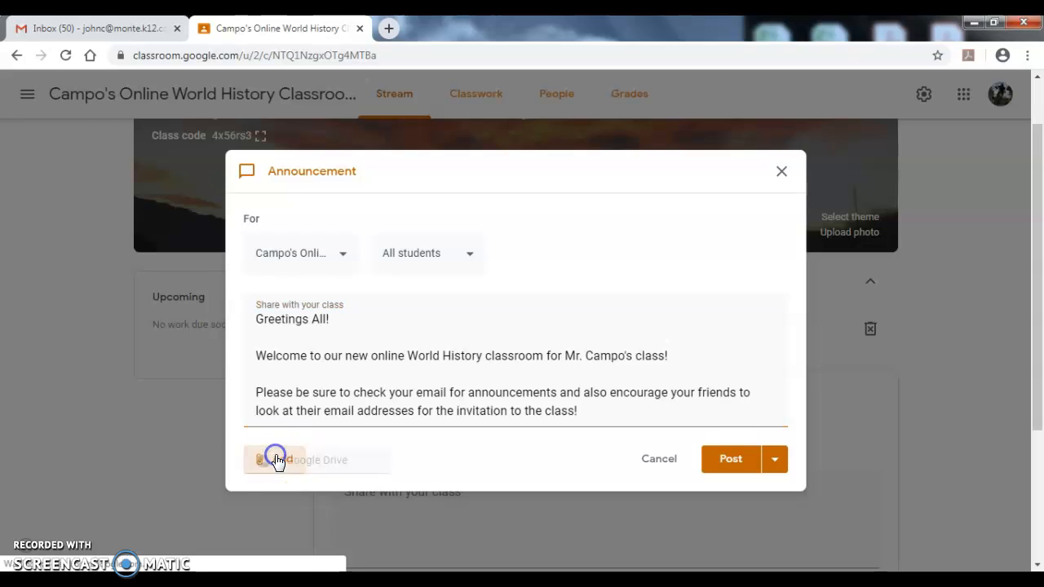
{"action": "left_click", "coordinate": [308, 473]}
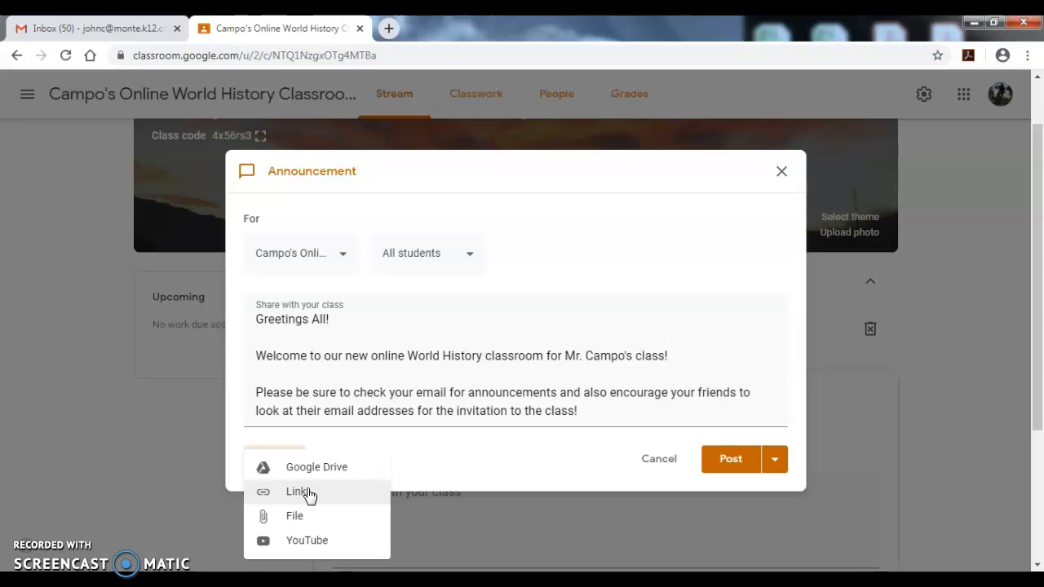
{"action": "left_click", "coordinate": [311, 519]}
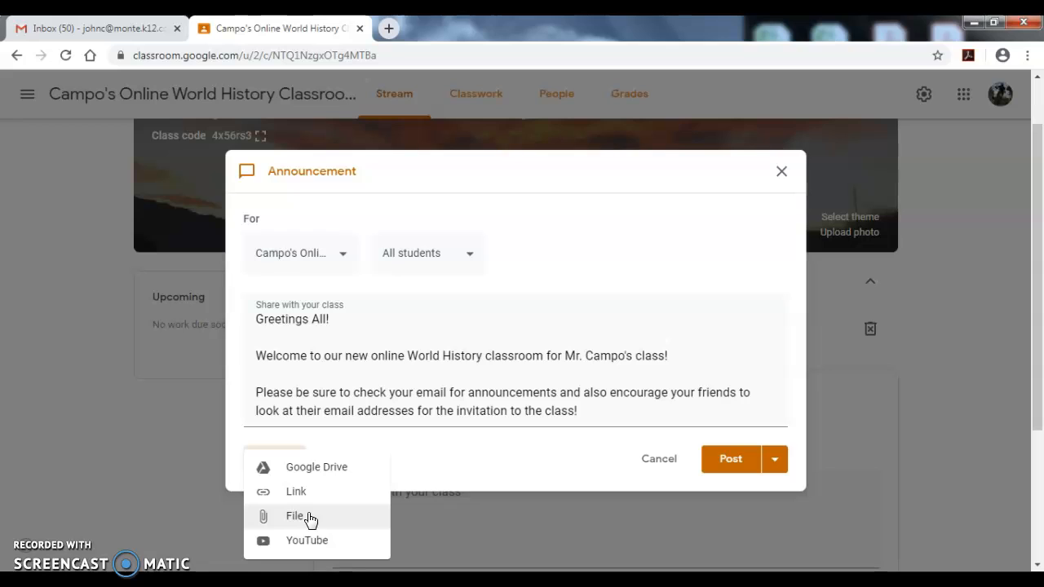
{"action": "left_click", "coordinate": [310, 542]}
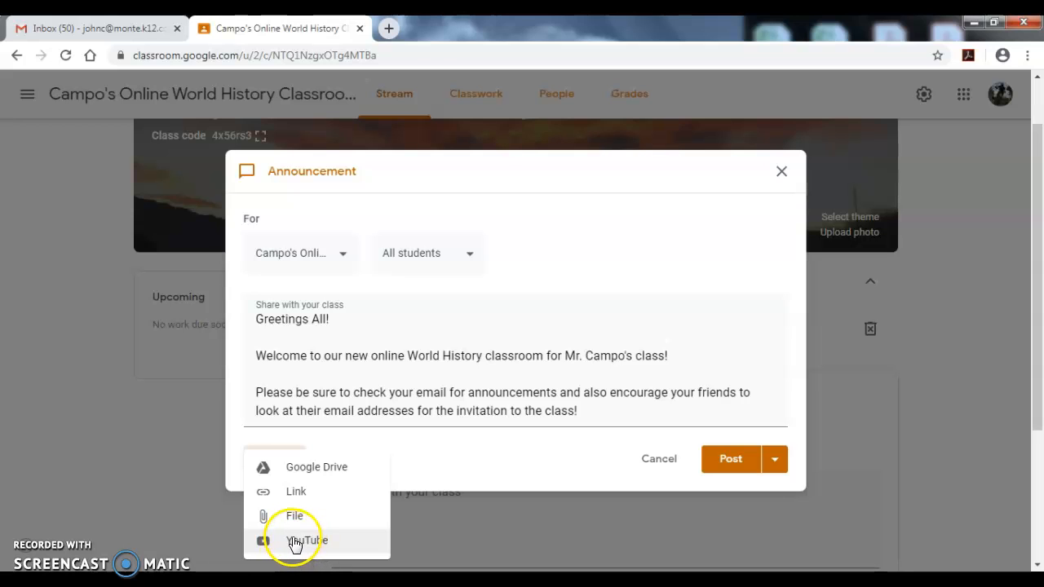
{"action": "left_click", "coordinate": [783, 370]}
Review the announcement's publishing options and post the welcome message immediately to all students in the class
{"action": "left_click", "coordinate": [776, 460]}
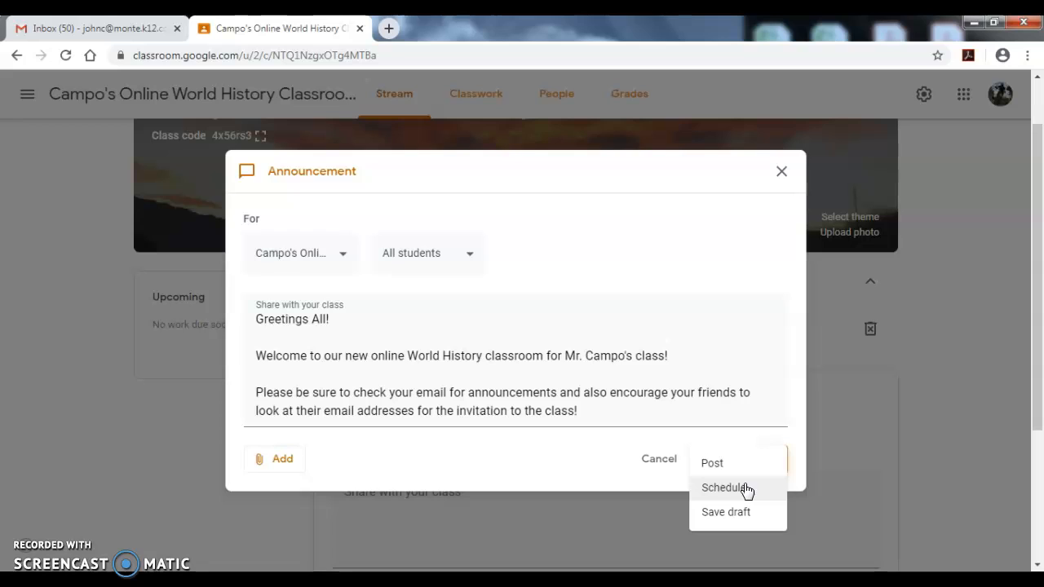
{"action": "left_click", "coordinate": [747, 490]}
{"action": "left_click", "coordinate": [731, 465]}
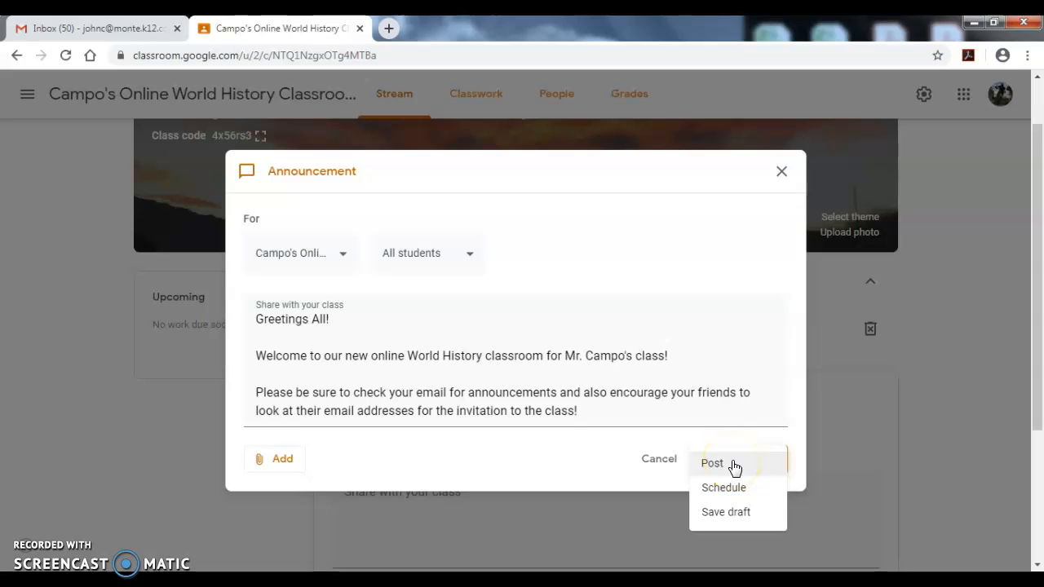
{"action": "left_click", "coordinate": [734, 464]}
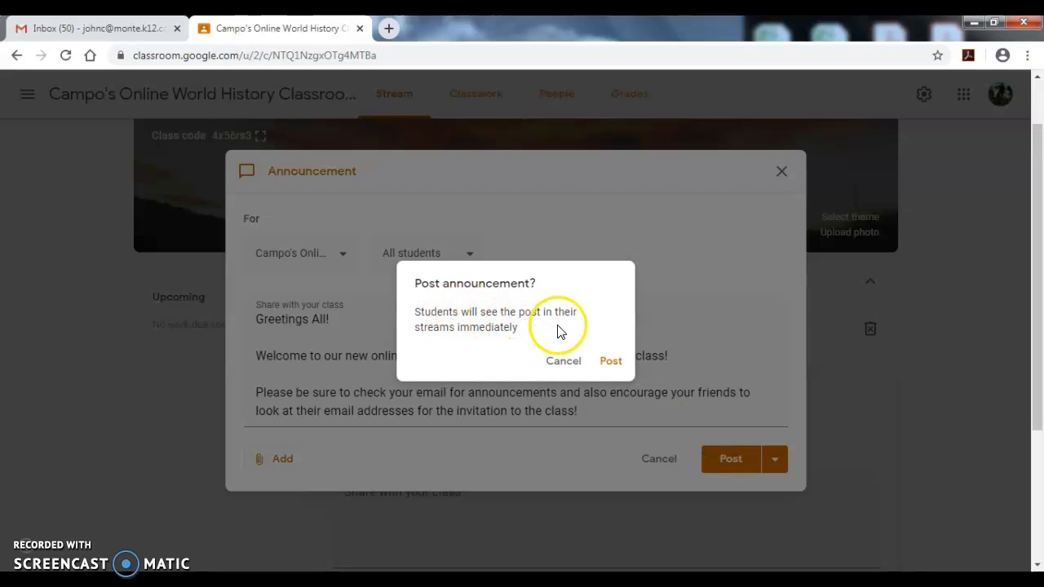
{"action": "left_click", "coordinate": [612, 361]}
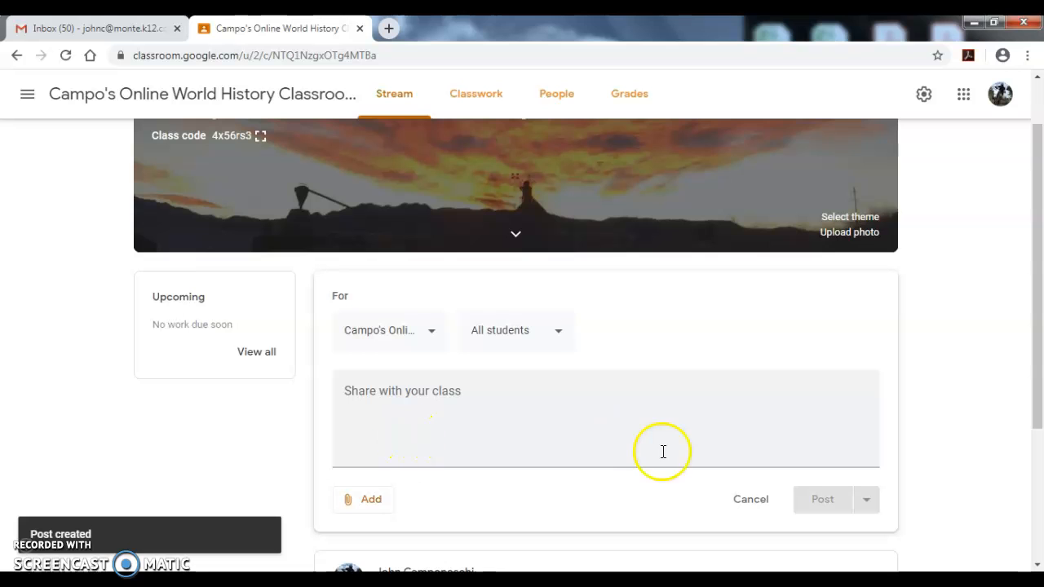
Open the posted welcome announcement for editing, check its student recipients, and save it with All students selected
{"action": "left_click_drag", "start_coordinate": [1034, 220], "coordinate": [1026, 373]}
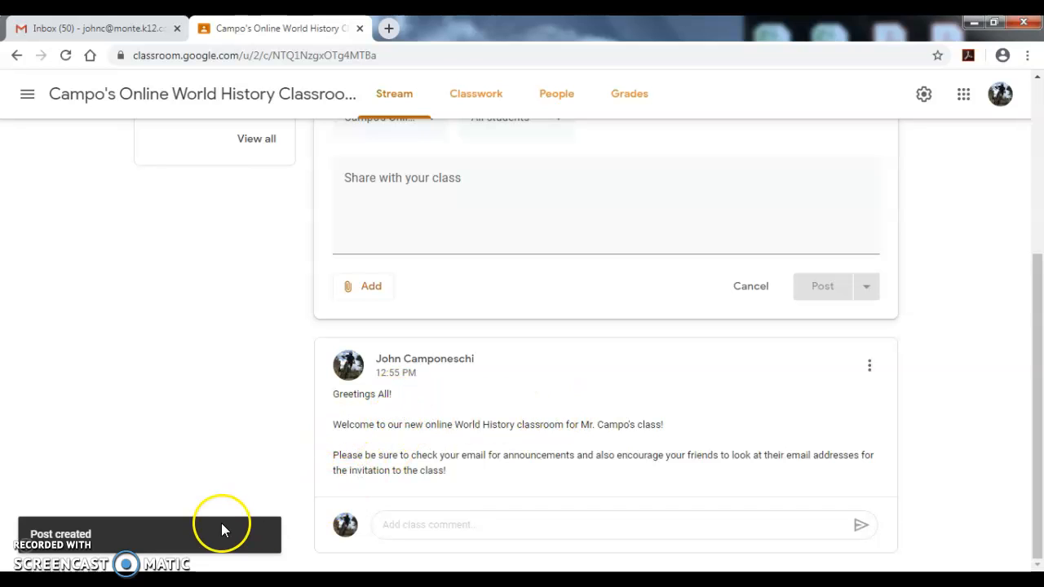
{"action": "left_click", "coordinate": [870, 366]}
{"action": "left_click", "coordinate": [811, 424]}
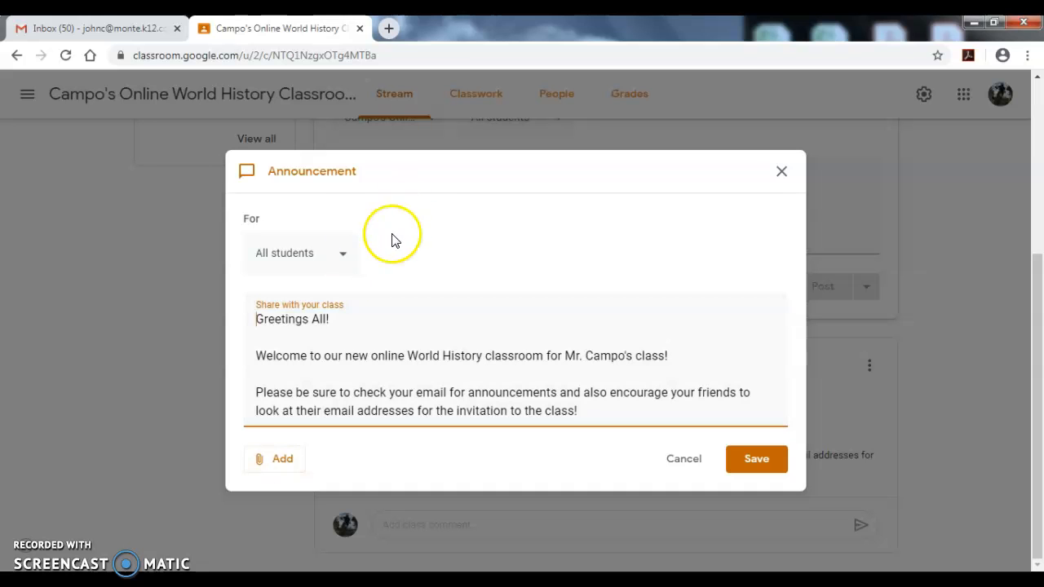
{"action": "left_click", "coordinate": [345, 261]}
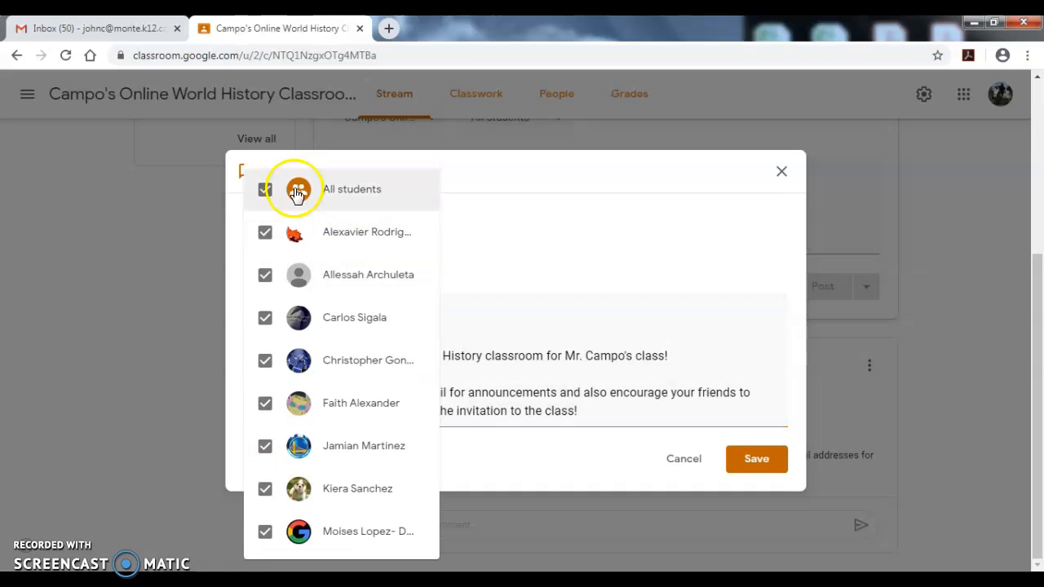
{"action": "left_click", "coordinate": [602, 392]}
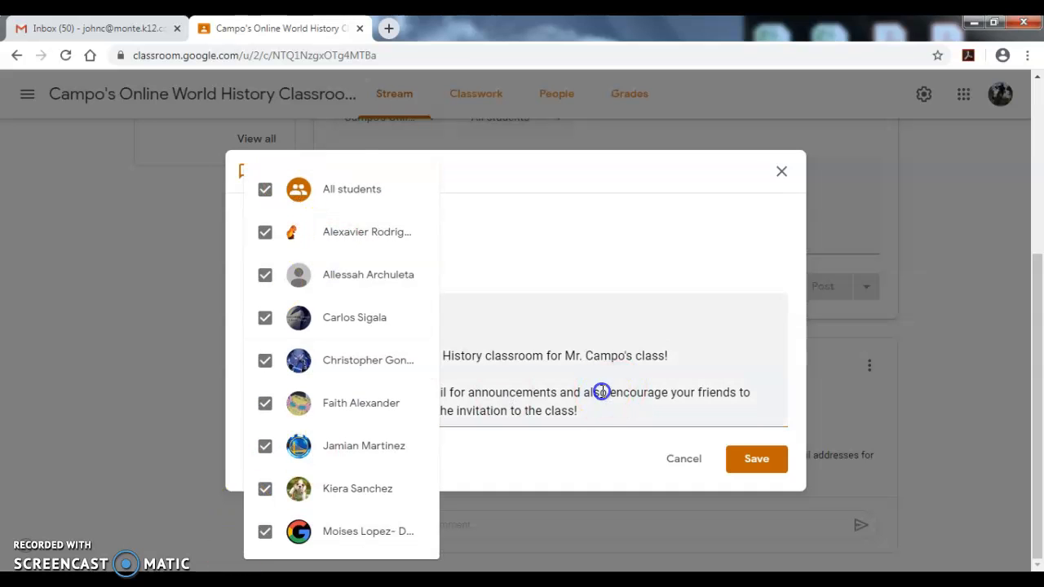
{"action": "left_click", "coordinate": [761, 458]}
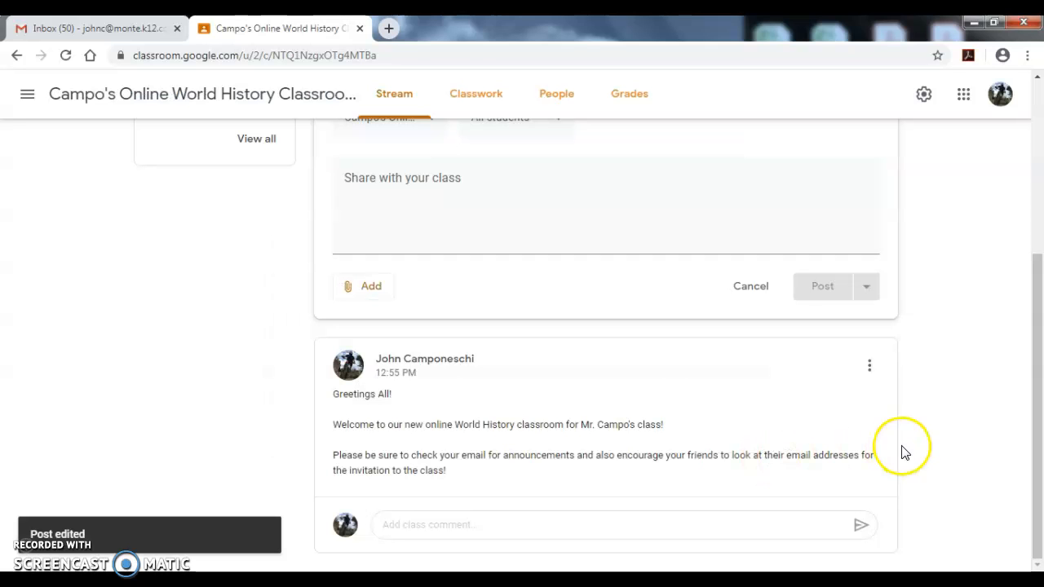
{"action": "left_click_drag", "start_coordinate": [1037, 385], "coordinate": [1040, 204]}
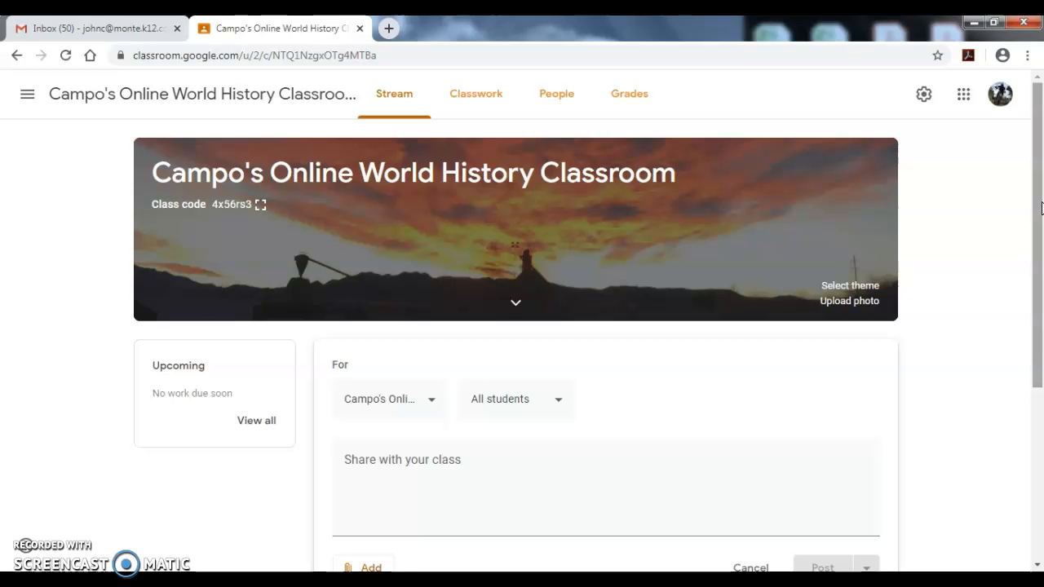
{"action": "left_click", "coordinate": [1039, 116]}
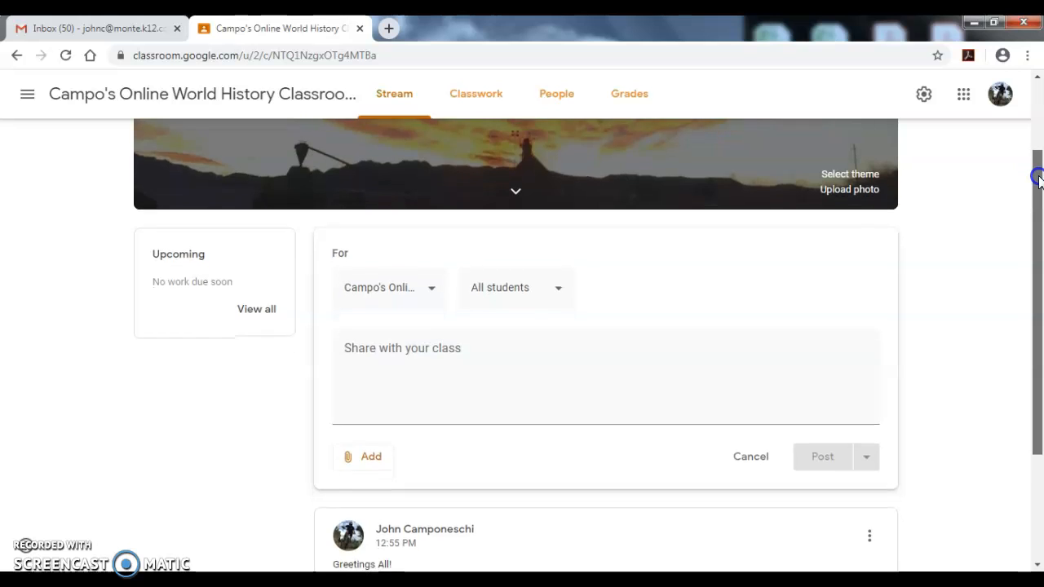